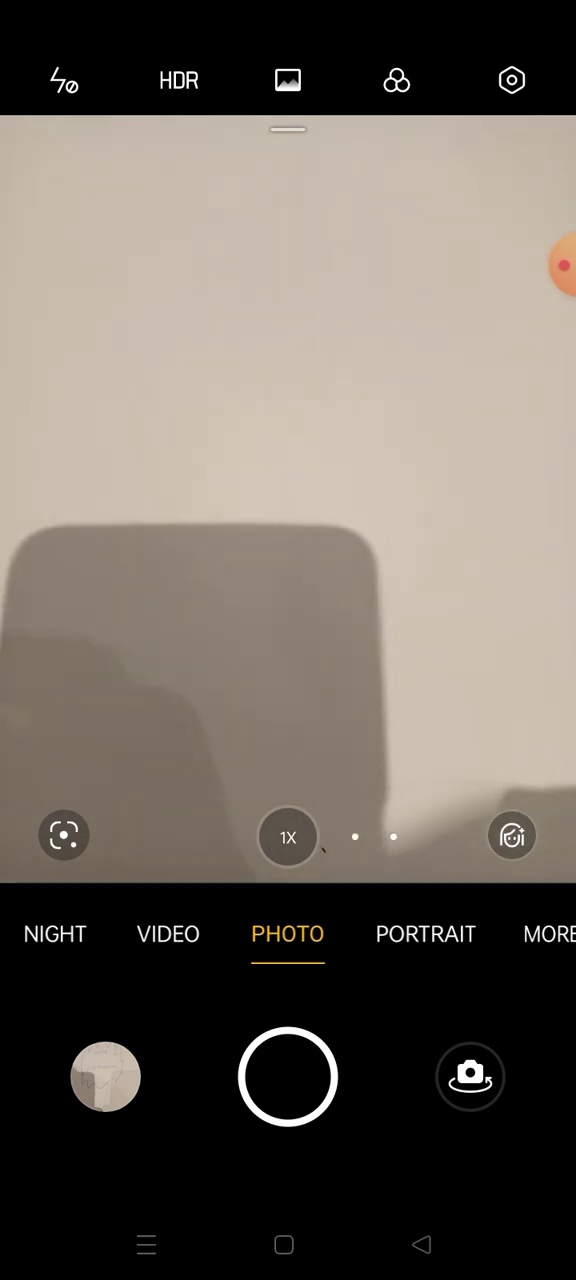
Hold the viewfinder steady on the water-type fish card and its stats totalling 290
click(563, 265)
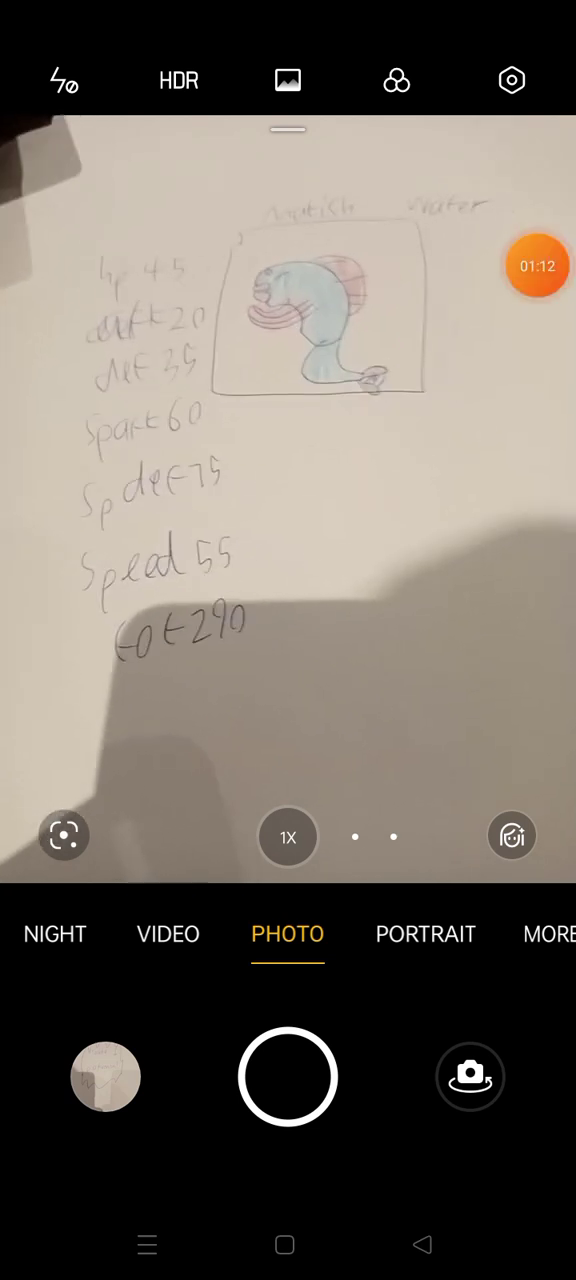
Bring the water-psychic creature card, with stats totalling 400, into the viewfinder
click(535, 265)
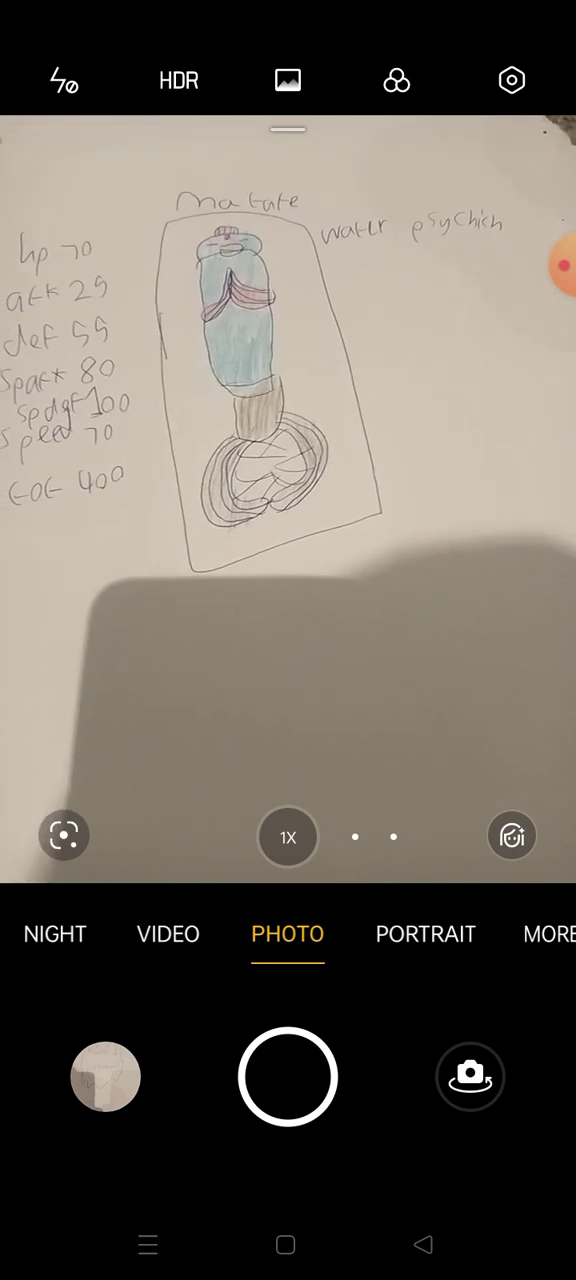
click(285, 1244)
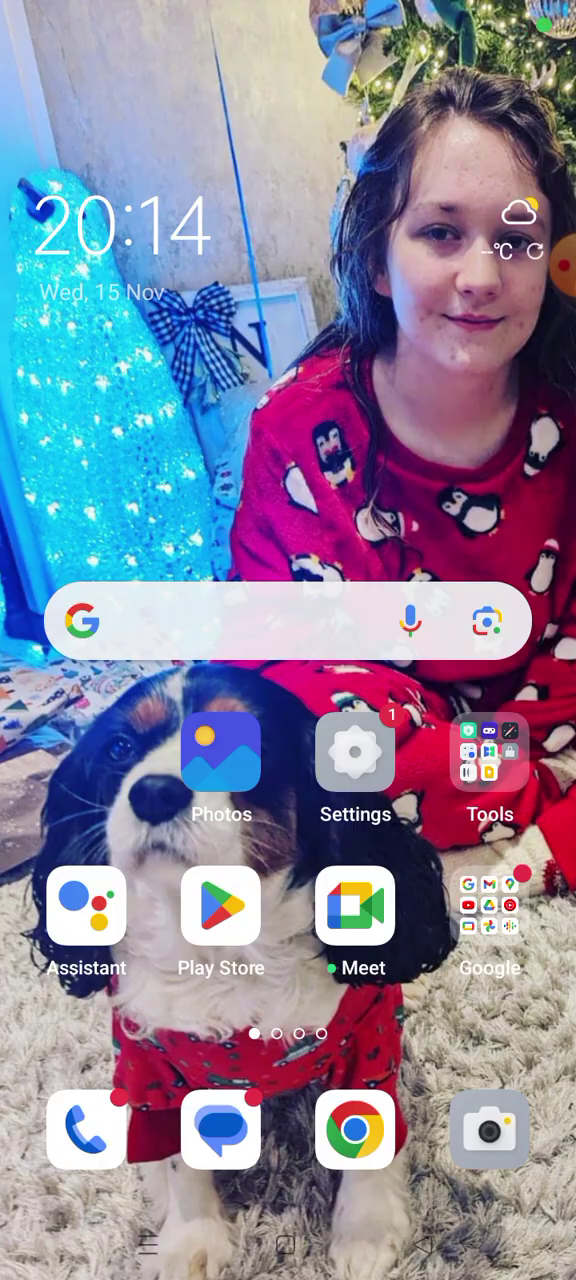
click(489, 1130)
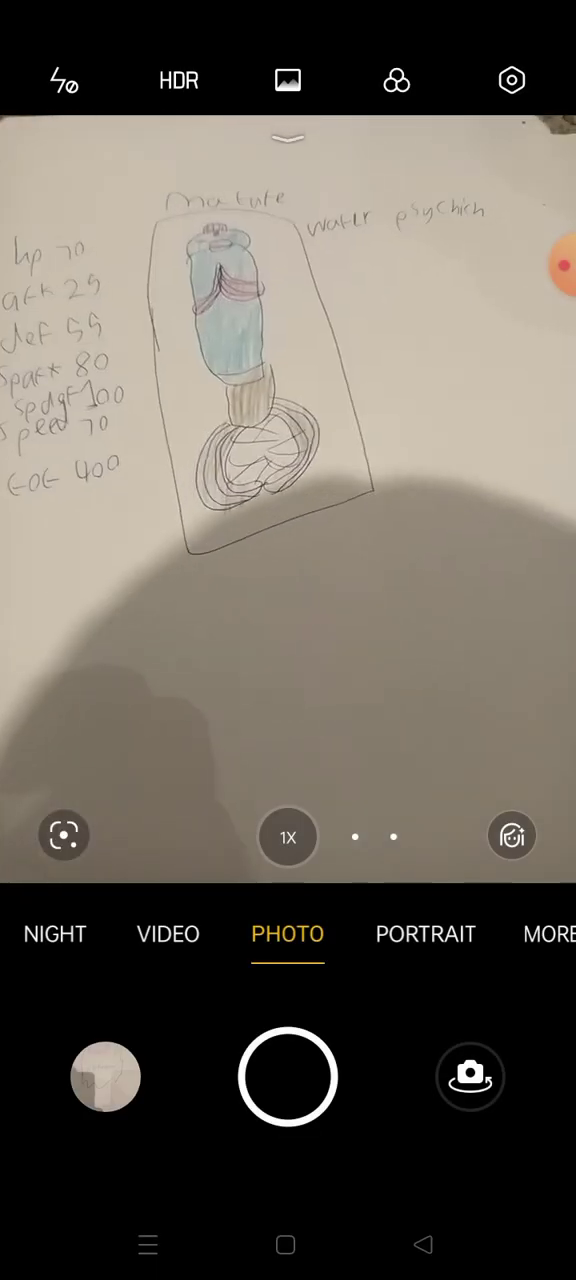
click(563, 265)
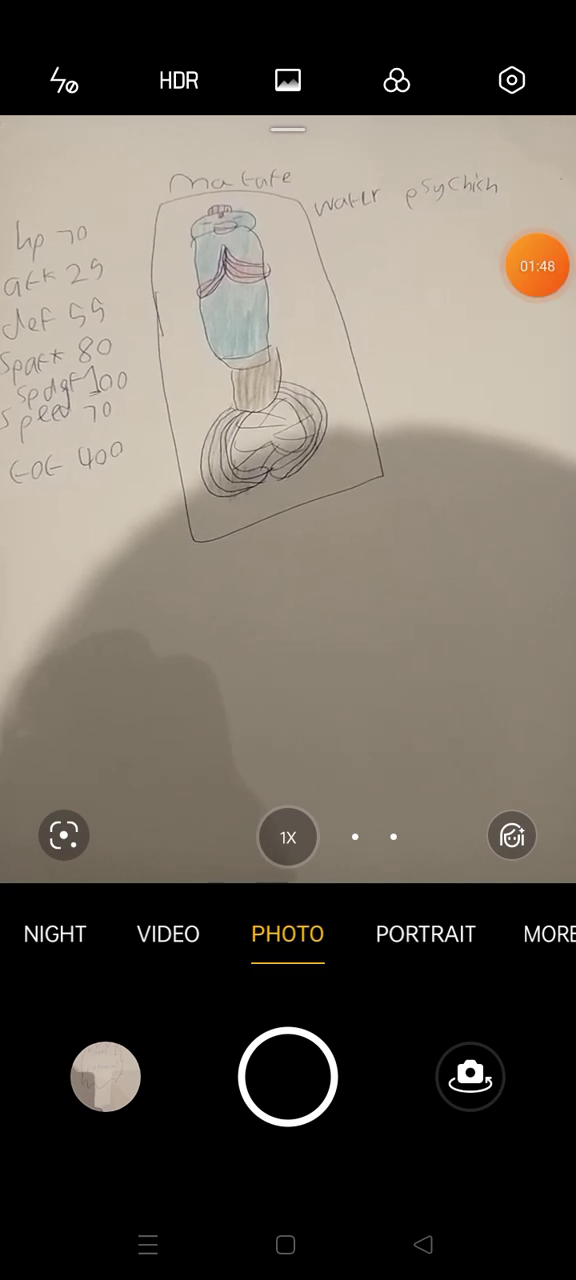
Pan past the next card and hold on the normal-fighting fox card totalling 300
click(537, 265)
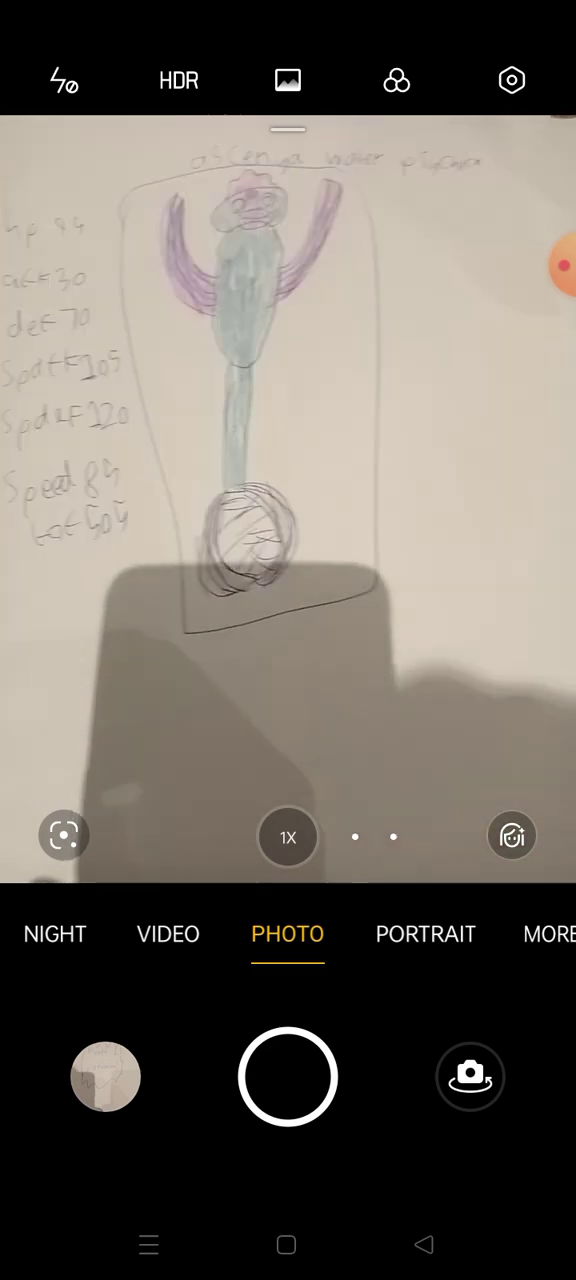
click(563, 265)
click(537, 265)
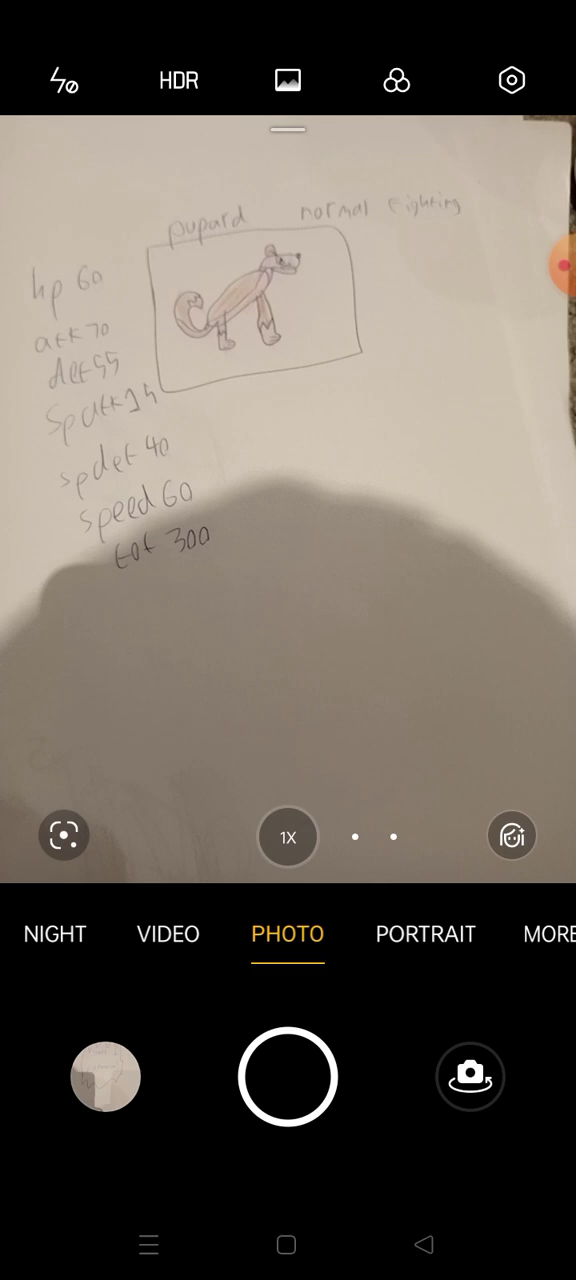
Reopen the camera from the home screen and frame the fighting dragon card totalling 445
click(537, 266)
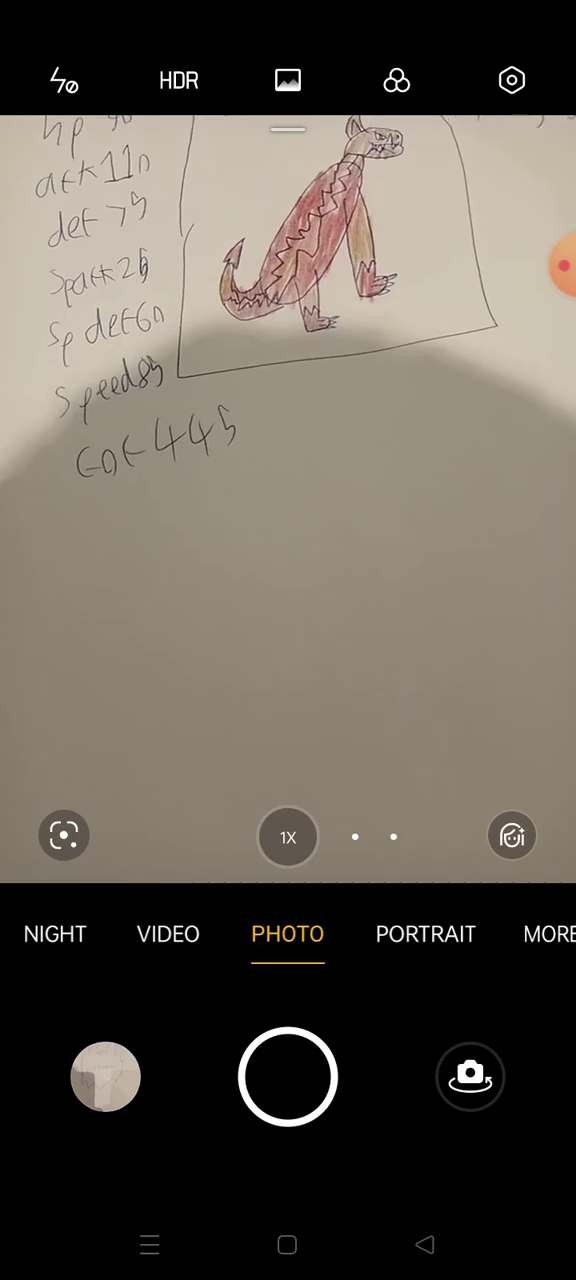
click(287, 1244)
click(489, 1129)
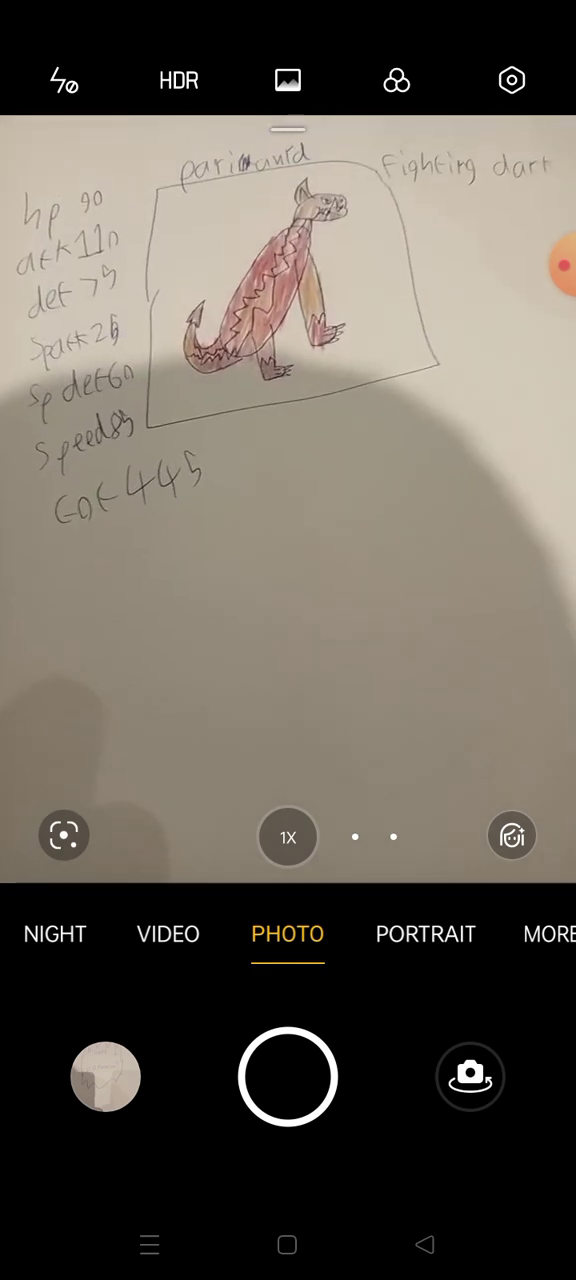
Pan to the electric lizard card, keeping its drawing and 305 stat total in view
click(536, 265)
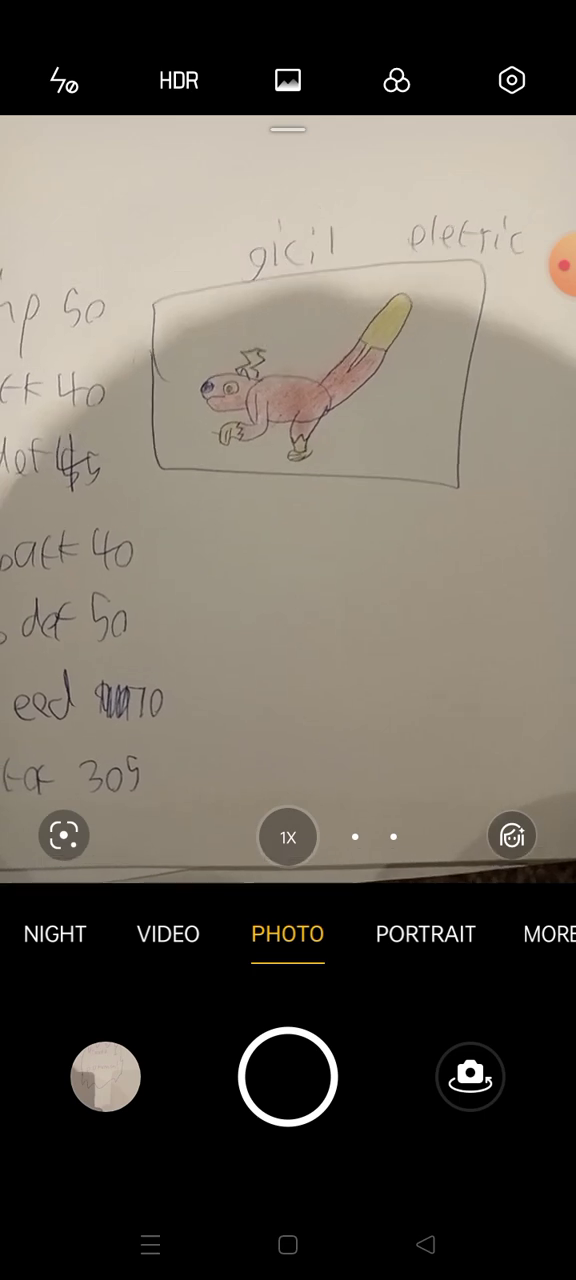
Aim toward the purple-and-yellow horned creature card; the lizard card stays framed
click(563, 265)
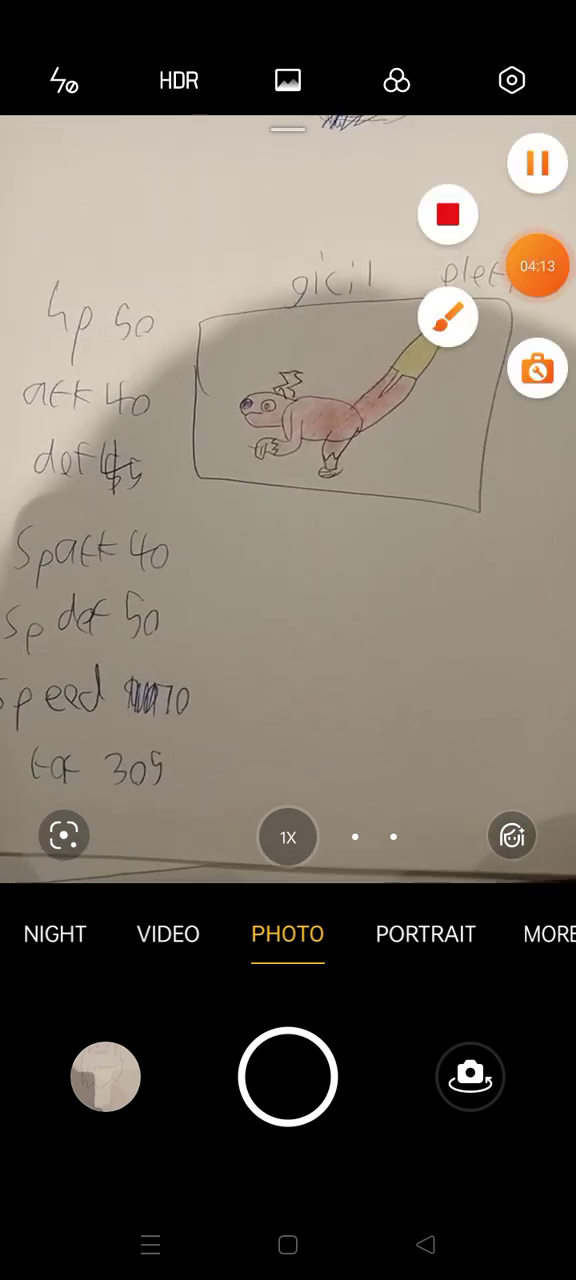